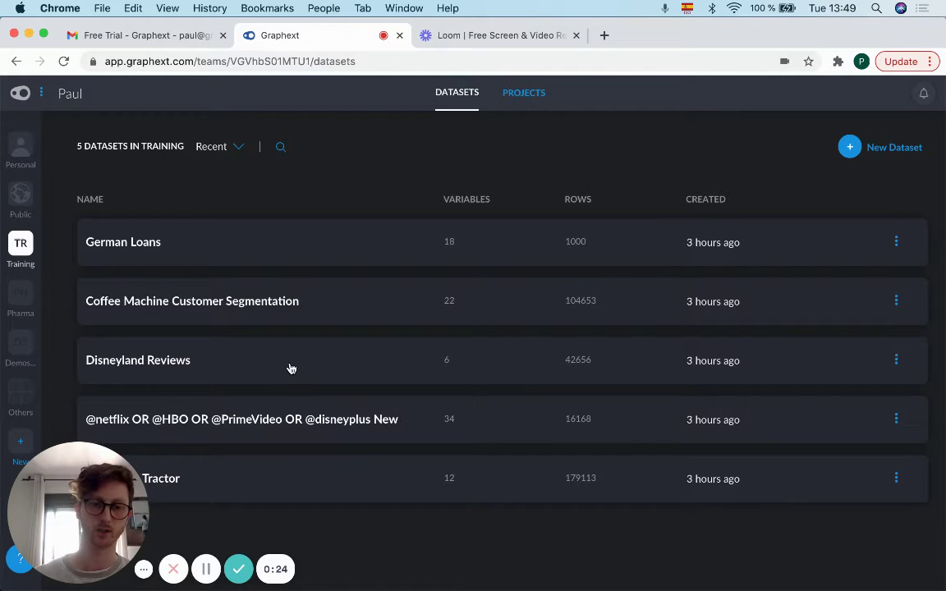
Step: Open the Disneyland Reviews dataset and scroll through its 42,656-row, 6-column preview
{"action": "left_click", "coordinate": [234, 374]}
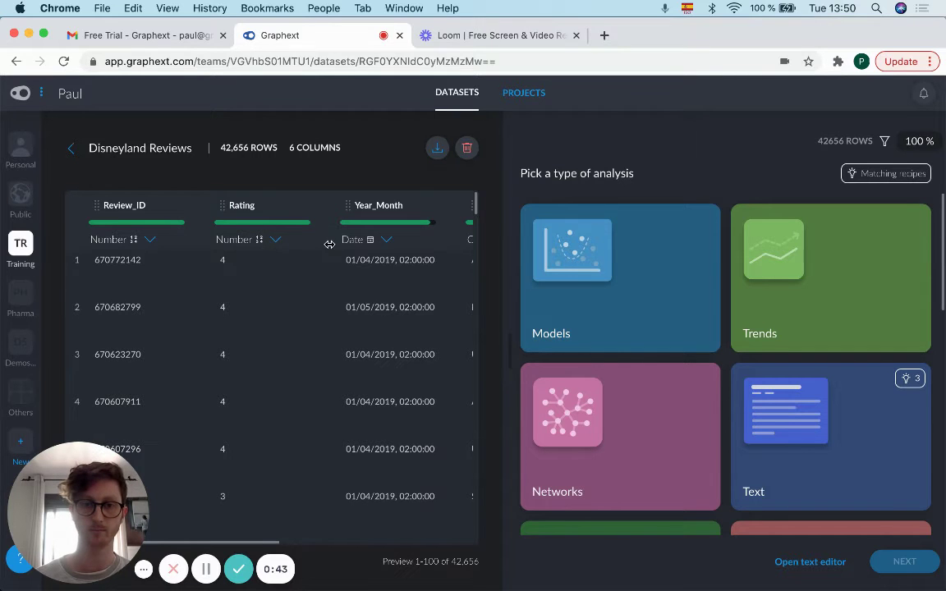
{"action": "scroll", "coordinate": [328, 246], "scroll_direction": "right", "scroll_amount": 3}
{"action": "scroll", "coordinate": [328, 246], "scroll_direction": "down", "scroll_amount": 1}
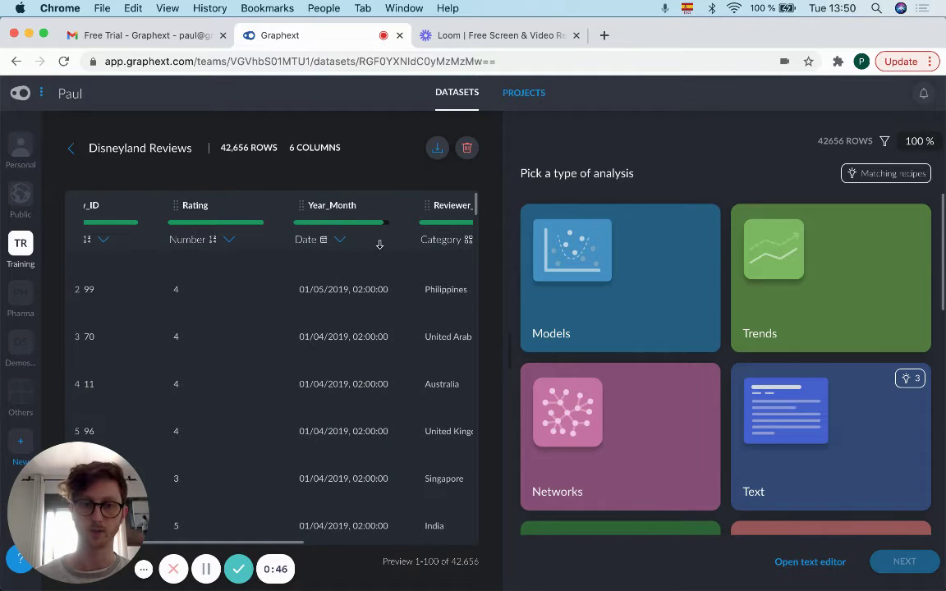
{"action": "scroll", "coordinate": [379, 244], "scroll_direction": "right", "scroll_amount": 8}
{"action": "scroll", "coordinate": [379, 244], "scroll_direction": "up", "scroll_amount": 1}
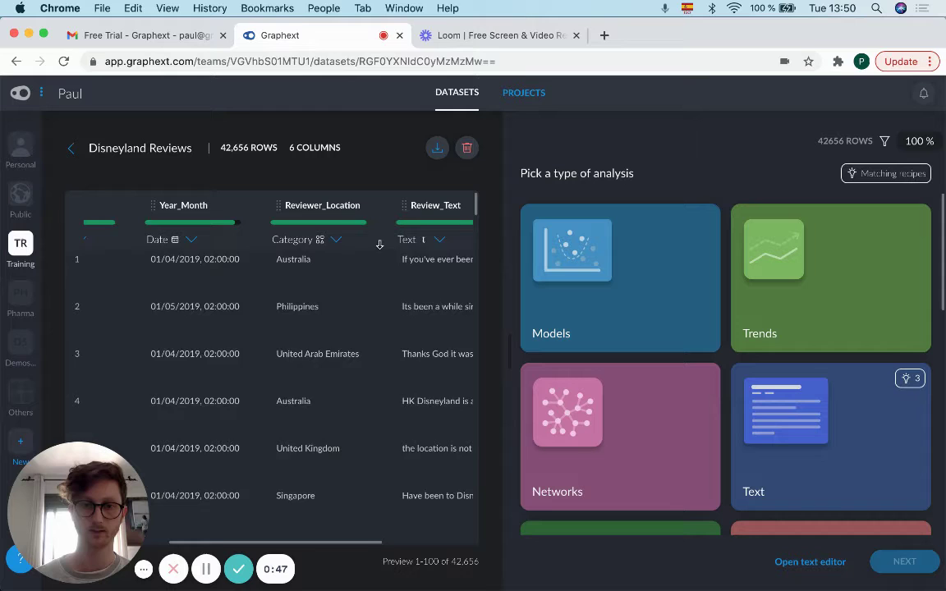
{"action": "scroll", "coordinate": [375, 244], "scroll_direction": "right", "scroll_amount": 4}
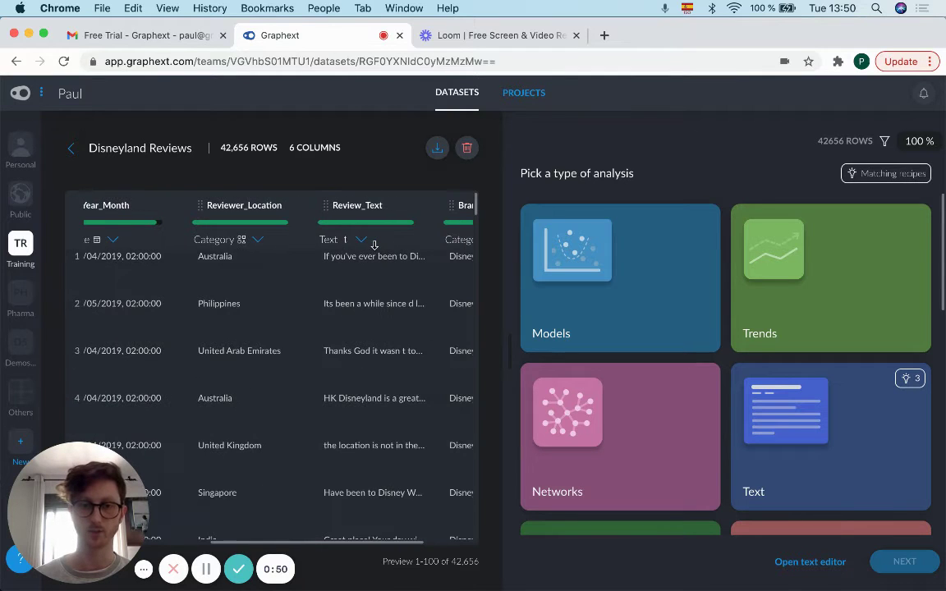
{"action": "scroll", "coordinate": [374, 244], "scroll_direction": "left", "scroll_amount": 10}
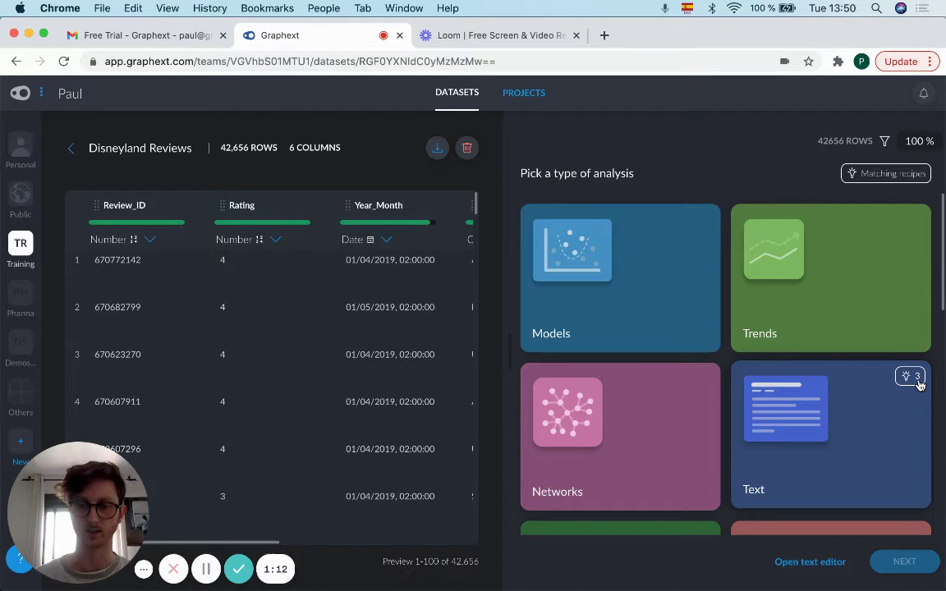
Step: Choose a Text analysis, pick the Topics recipe and continue to its Disneyland Reviews project setup
{"action": "left_click", "coordinate": [868, 428]}
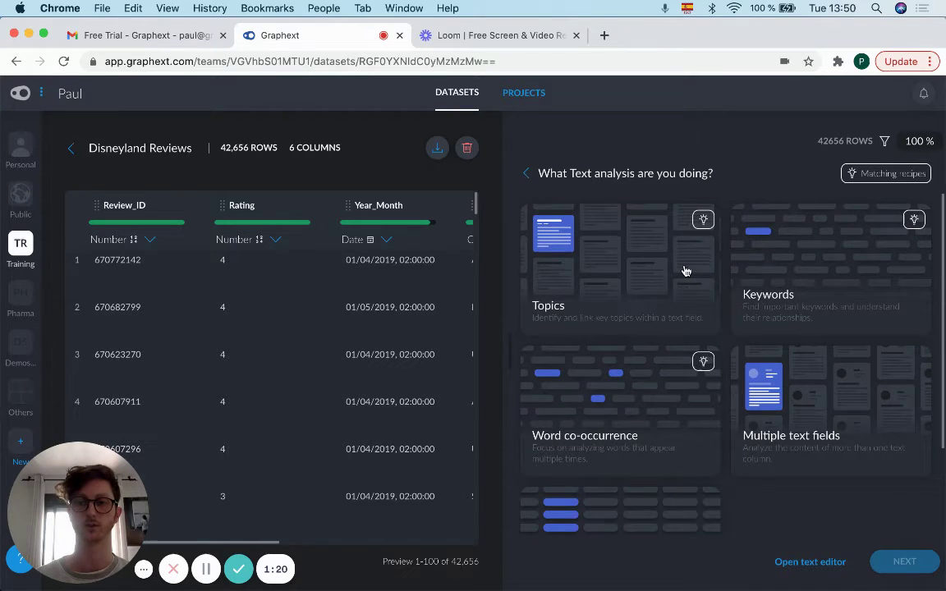
{"action": "left_click", "coordinate": [686, 271]}
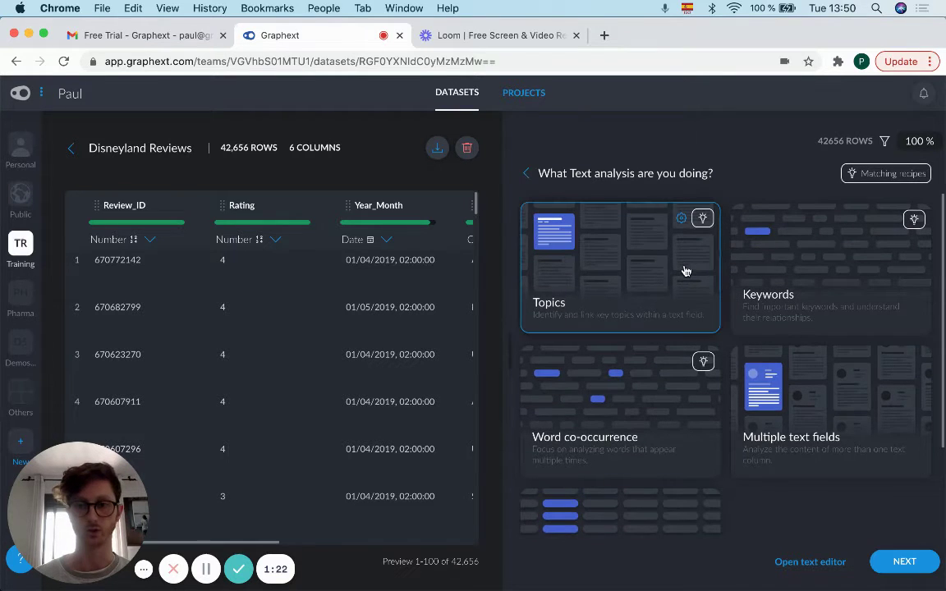
{"action": "left_click", "coordinate": [904, 562]}
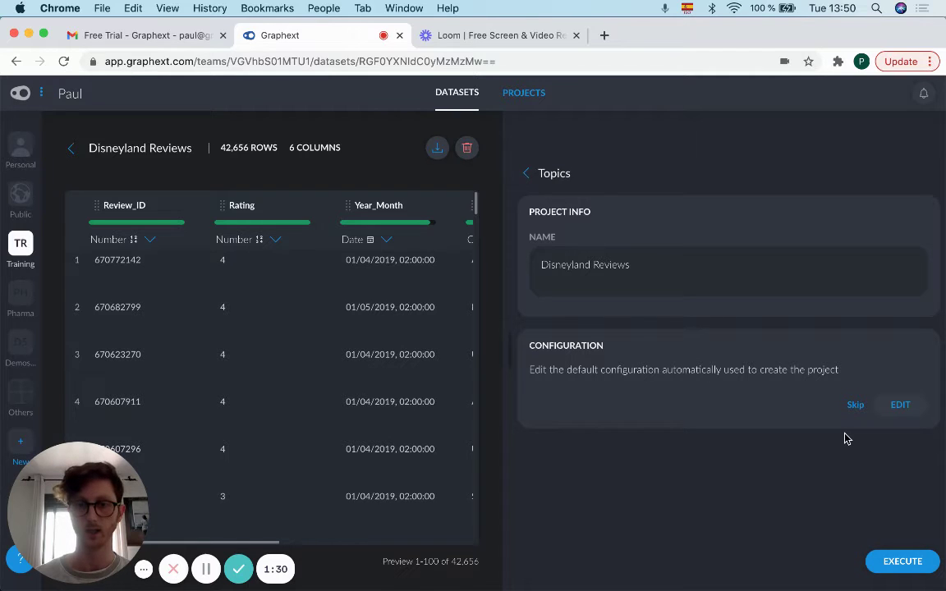
Step: Go back to the text recipes and browse Topics, Keywords, Word co-occurrence and Predict topics
{"action": "left_click", "coordinate": [528, 174]}
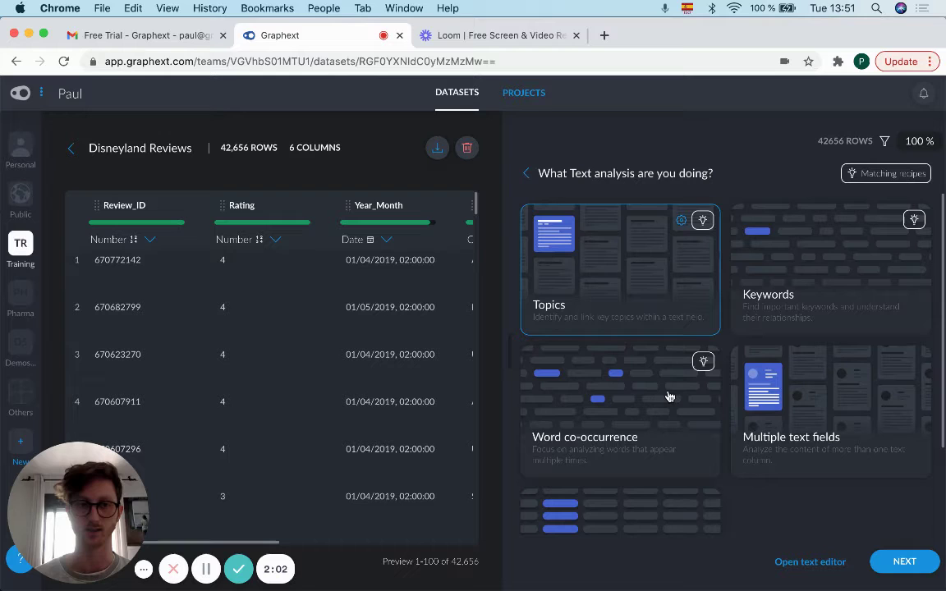
{"action": "scroll", "coordinate": [722, 427], "scroll_direction": "down", "scroll_amount": 3}
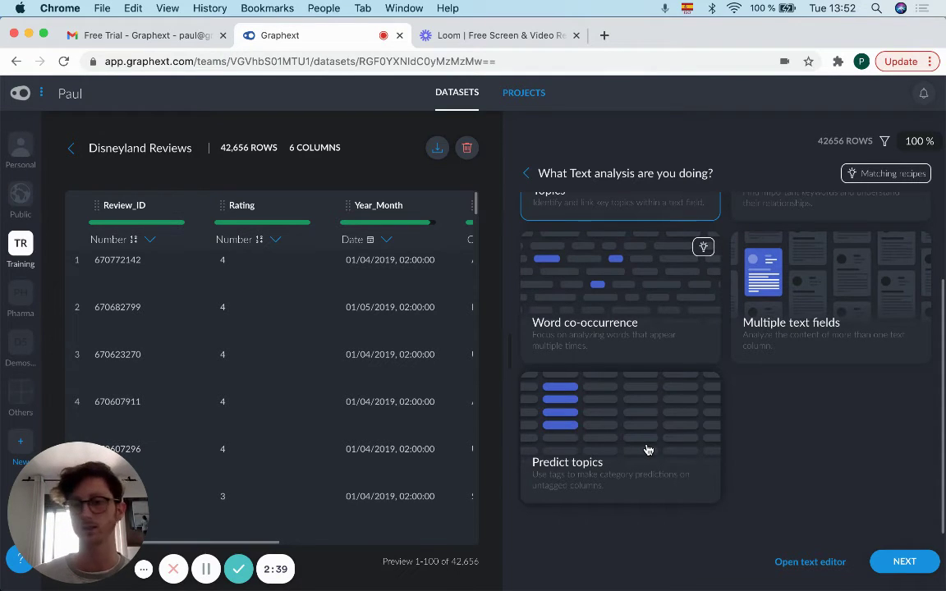
{"action": "scroll", "coordinate": [648, 450], "scroll_direction": "up", "scroll_amount": 3}
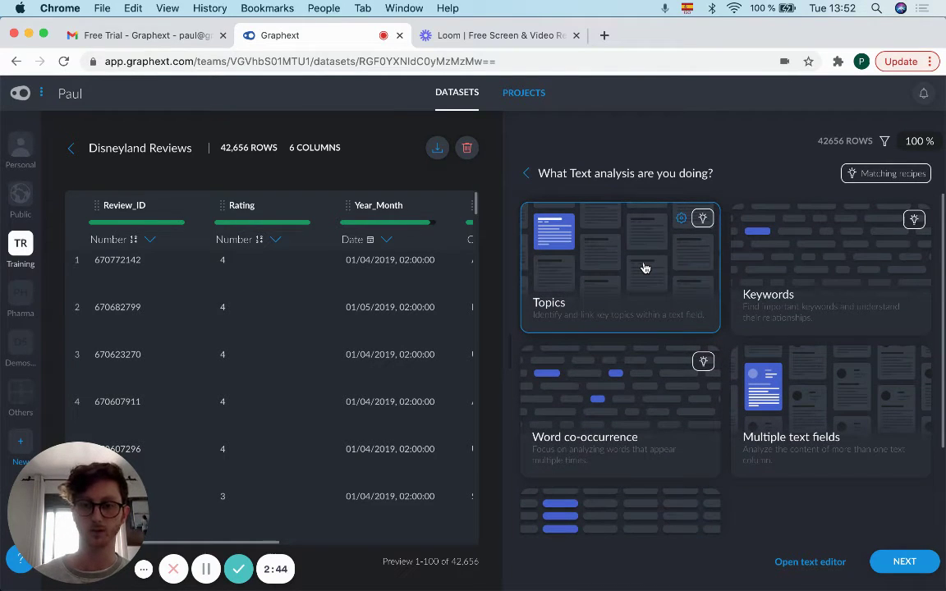
Step: Continue to the Topics project setup and open its configuration for editing
{"action": "left_click", "coordinate": [905, 563]}
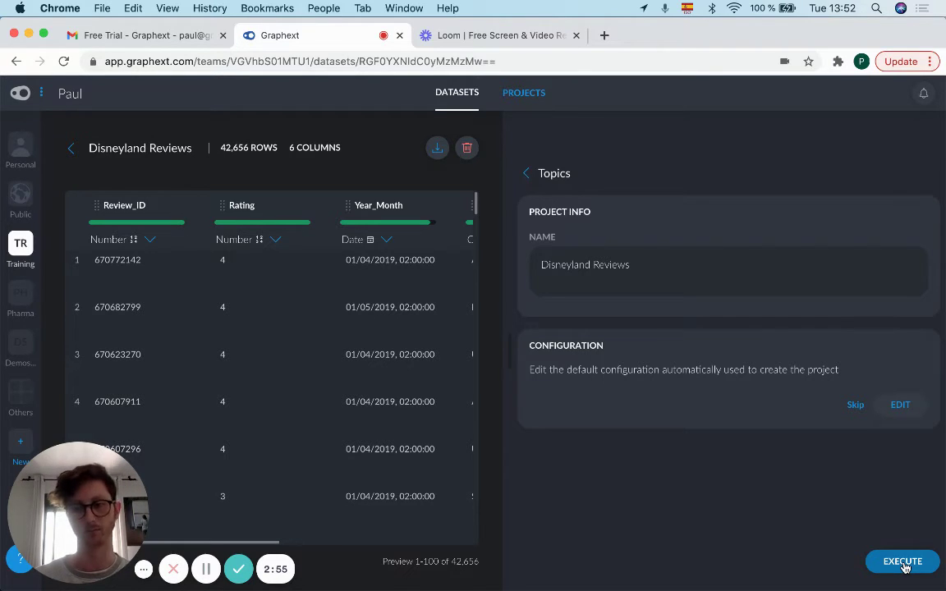
{"action": "left_click", "coordinate": [900, 406]}
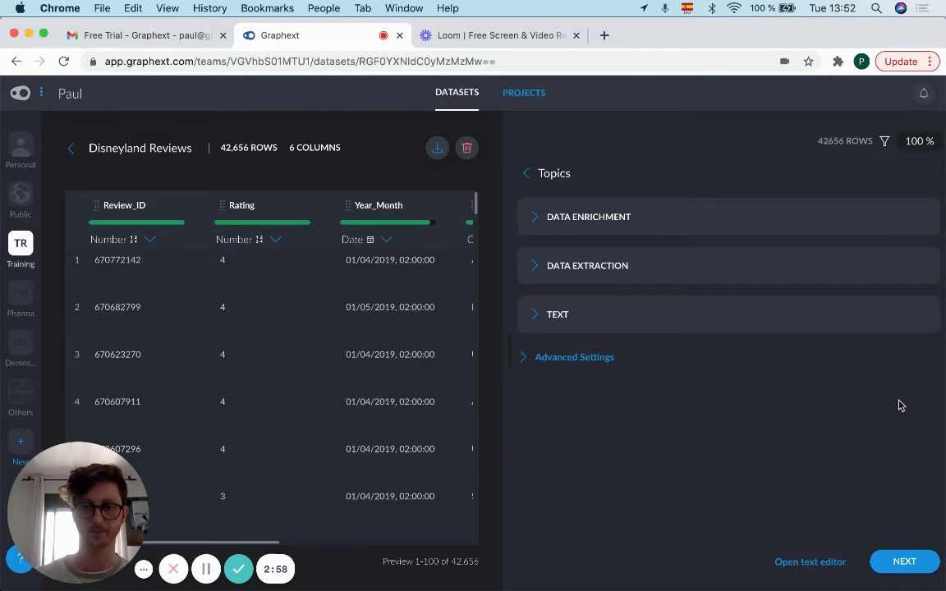
Step: In Data Extraction, add Extract Mentions, Hashtags and Emojis to the Review_Text extraction options
{"action": "left_click", "coordinate": [617, 274]}
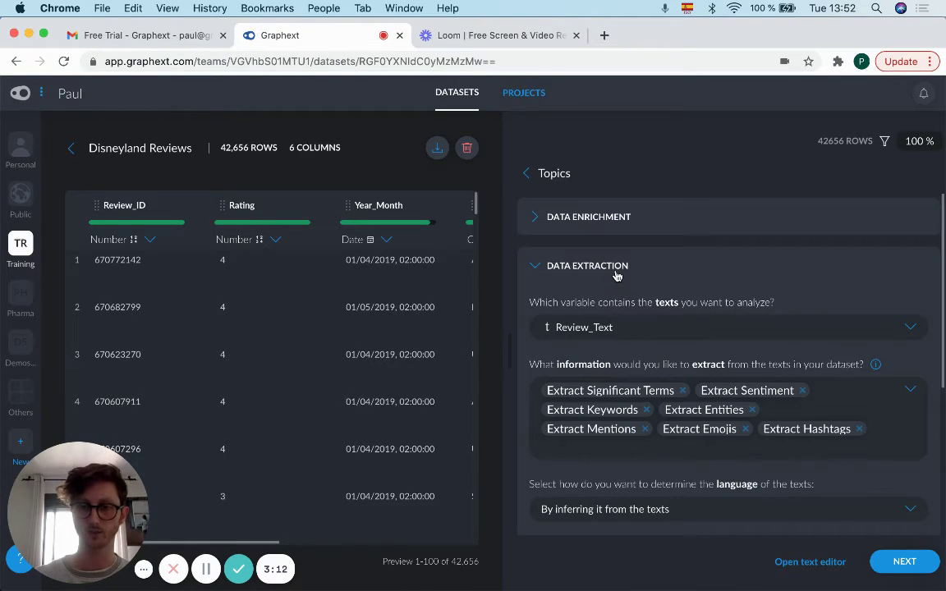
{"action": "scroll", "coordinate": [617, 274], "scroll_direction": "down", "scroll_amount": 1}
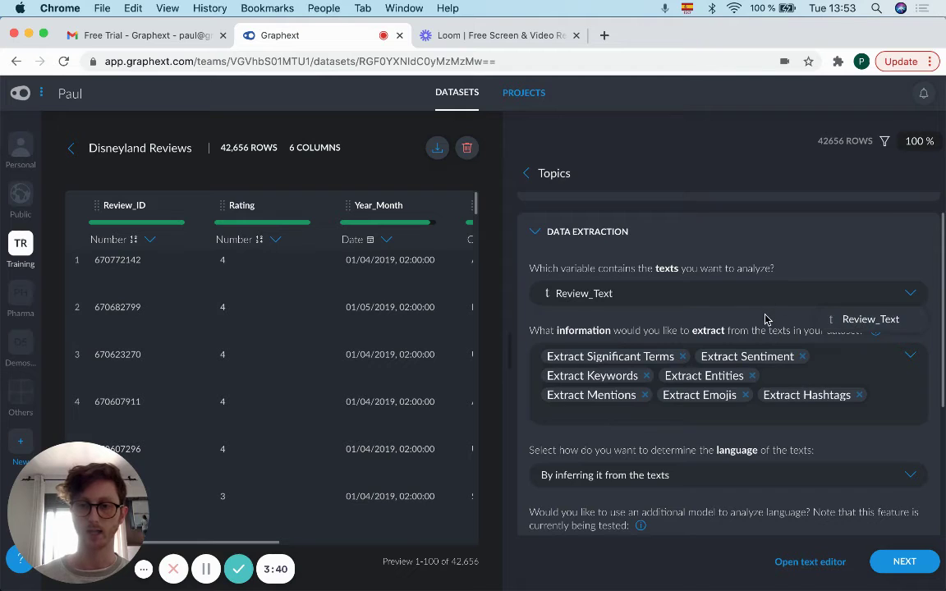
{"action": "left_click_drag", "start_coordinate": [857, 322], "coordinate": [766, 319]}
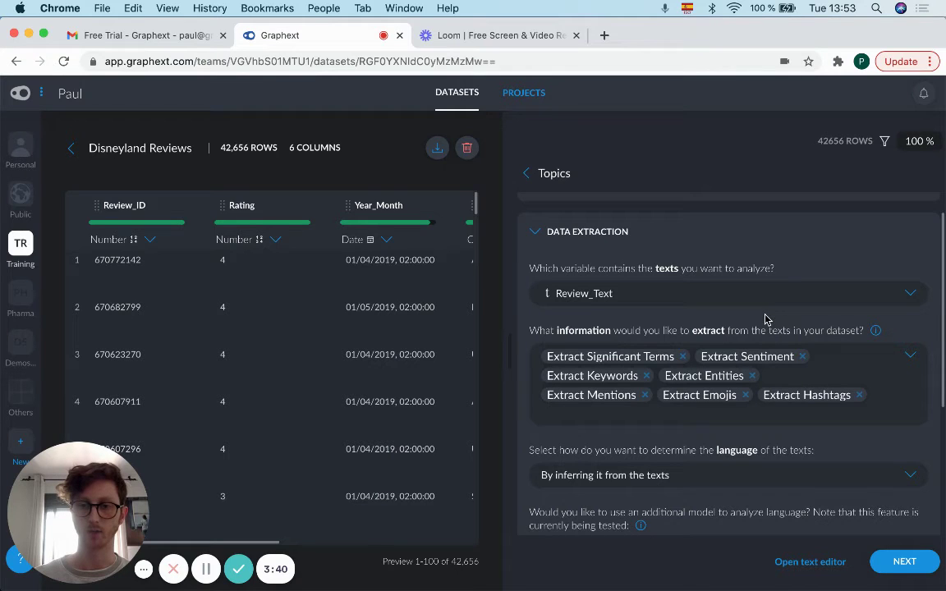
{"action": "left_click", "coordinate": [746, 396]}
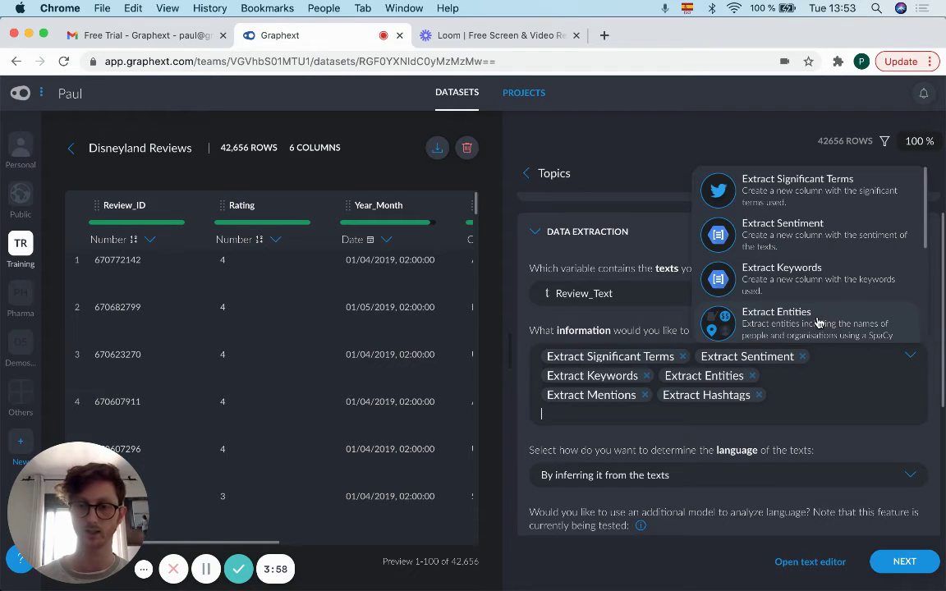
{"action": "scroll", "coordinate": [818, 320], "scroll_direction": "down", "scroll_amount": 2}
{"action": "scroll", "coordinate": [818, 320], "scroll_direction": "down", "scroll_amount": 3}
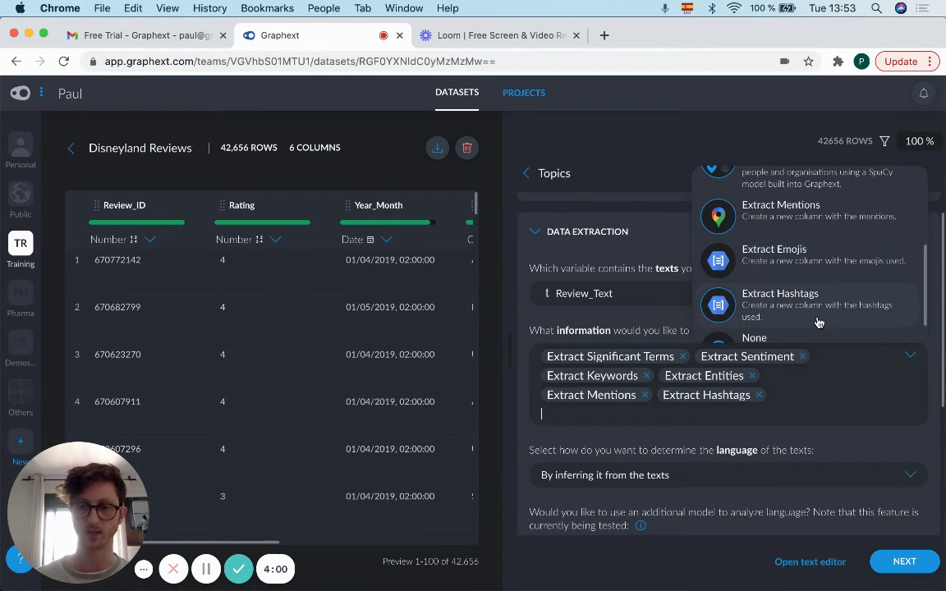
{"action": "left_click", "coordinate": [796, 262]}
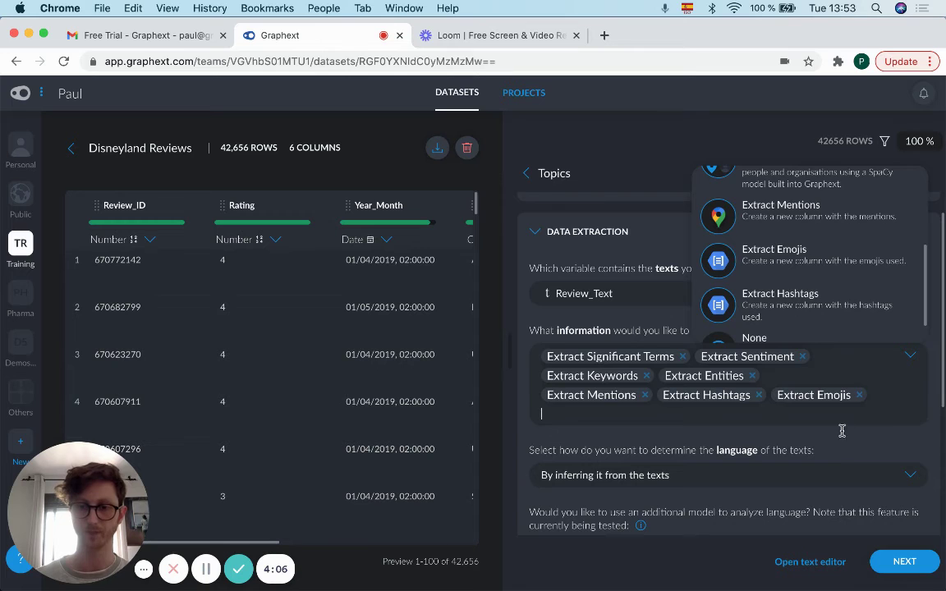
{"action": "scroll", "coordinate": [834, 454], "scroll_direction": "down", "scroll_amount": 2}
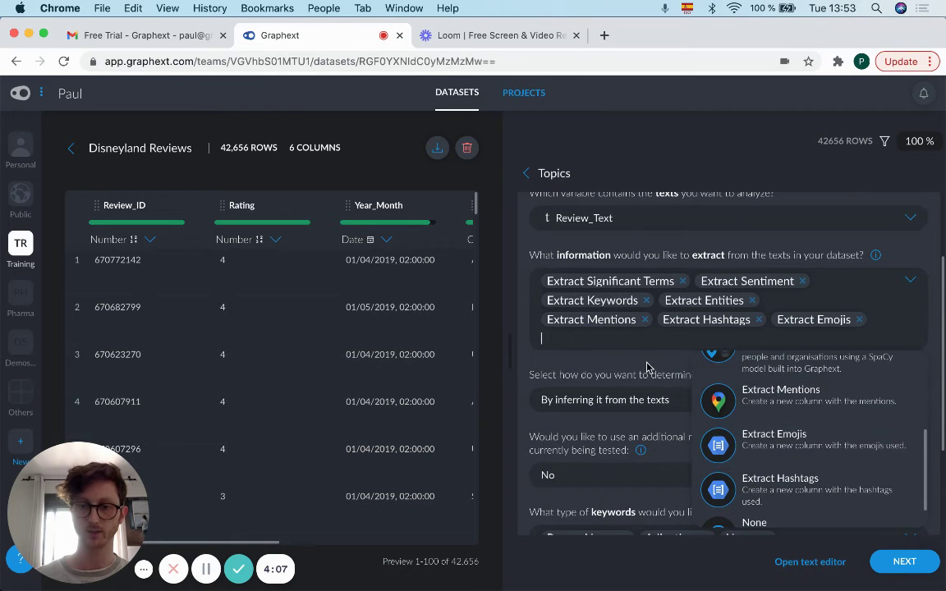
Step: Close the extract list and keep the text language inferred from the texts
{"action": "key", "text": "Escape"}
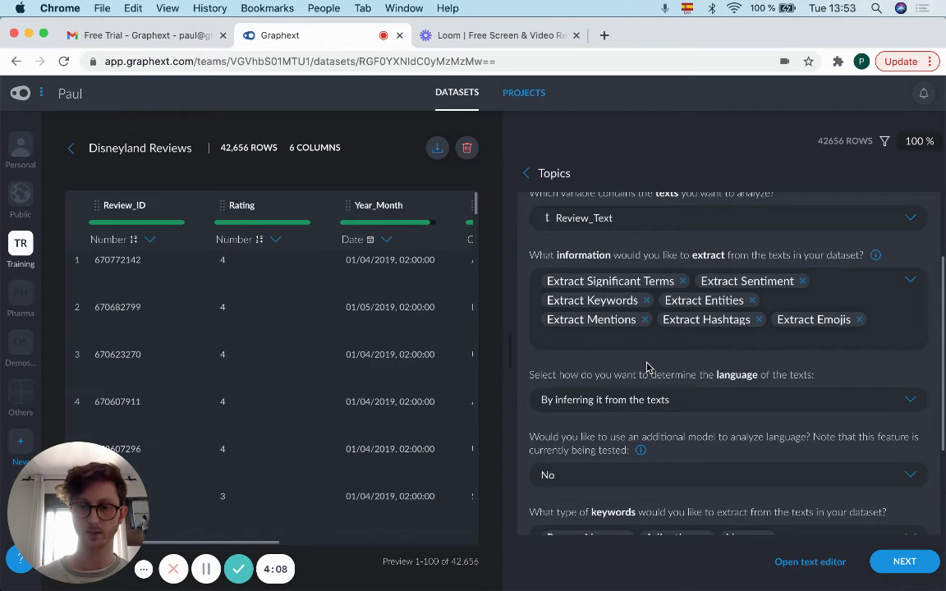
{"action": "left_click", "coordinate": [905, 403]}
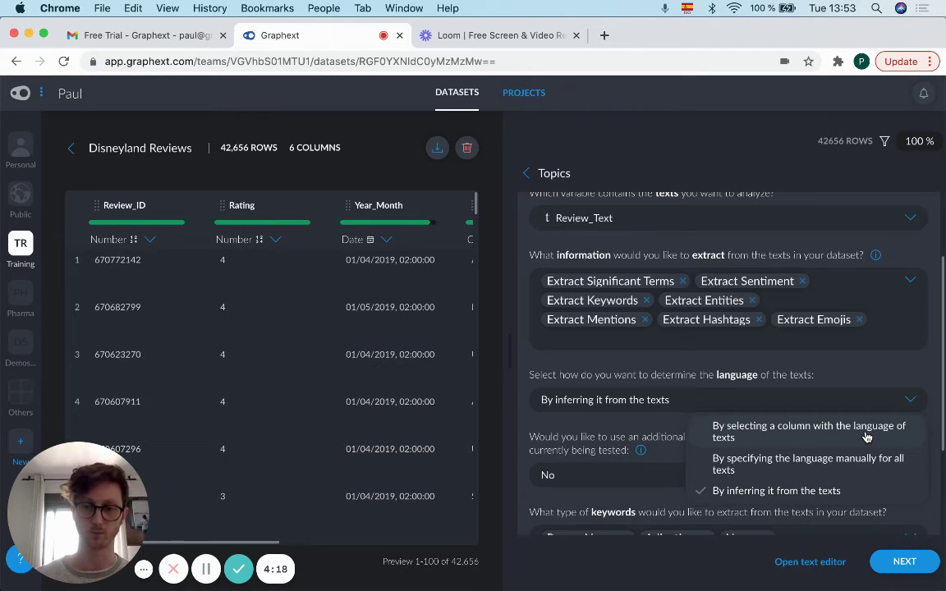
{"action": "left_click", "coordinate": [662, 427]}
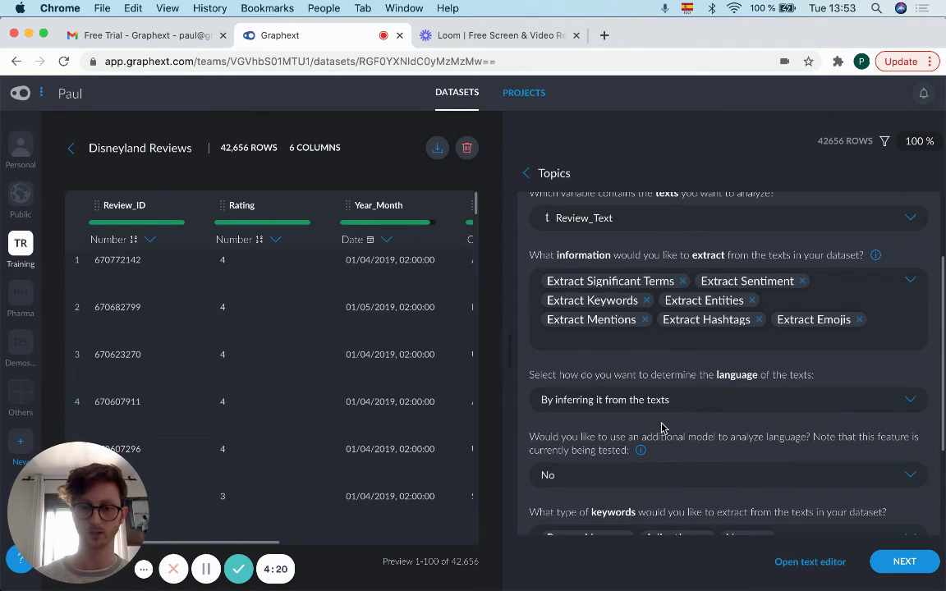
{"action": "scroll", "coordinate": [662, 427], "scroll_direction": "down", "scroll_amount": 3}
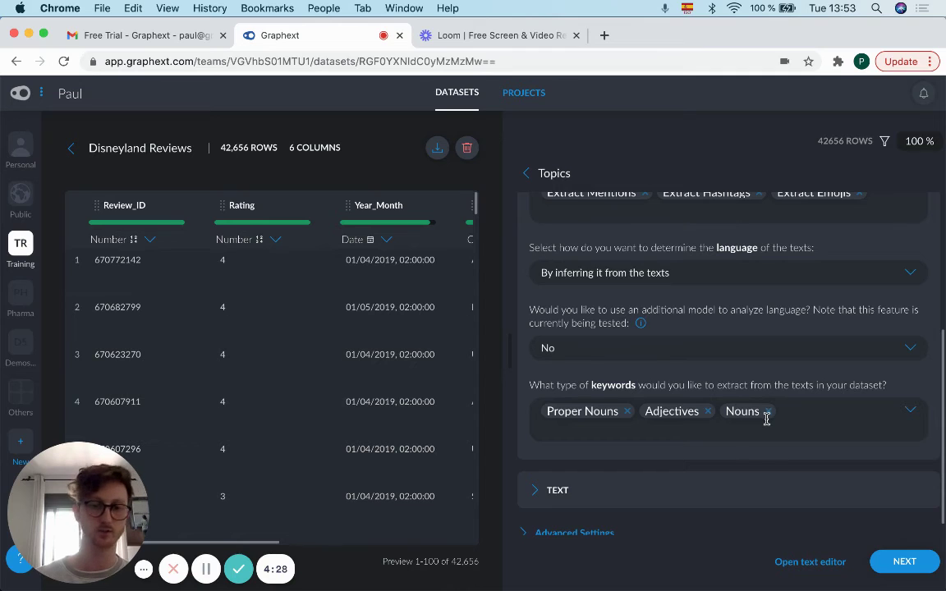
Step: Keep keyword types as Proper Nouns, Adjectives and Nouns, and expand the Text settings
{"action": "left_click", "coordinate": [807, 407]}
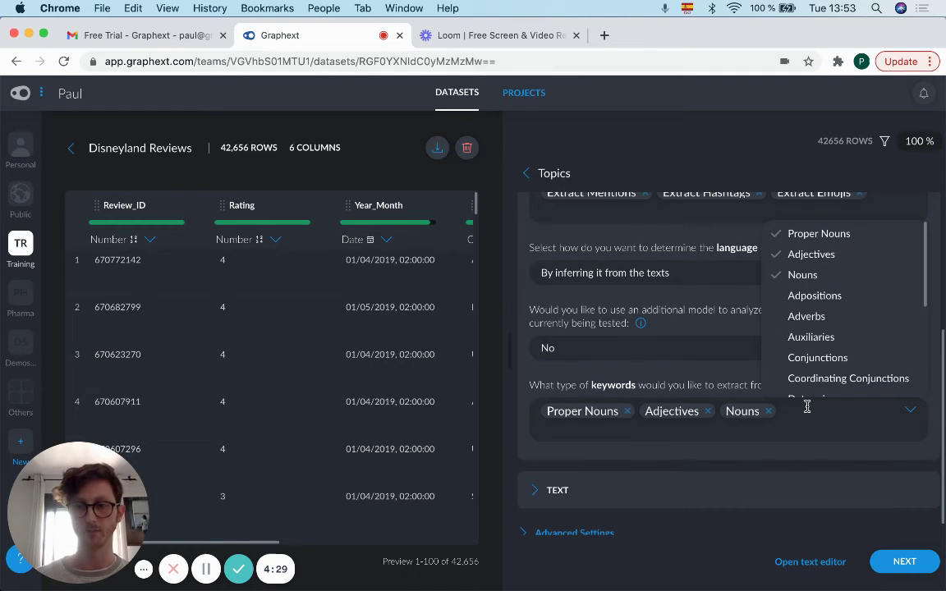
{"action": "scroll", "coordinate": [833, 326], "scroll_direction": "down", "scroll_amount": 3}
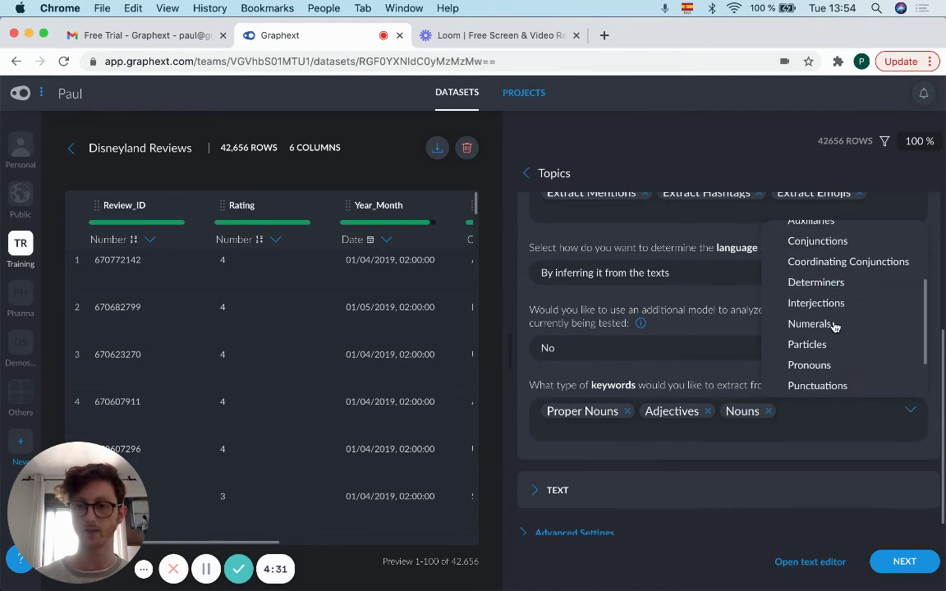
{"action": "scroll", "coordinate": [834, 327], "scroll_direction": "down", "scroll_amount": 1}
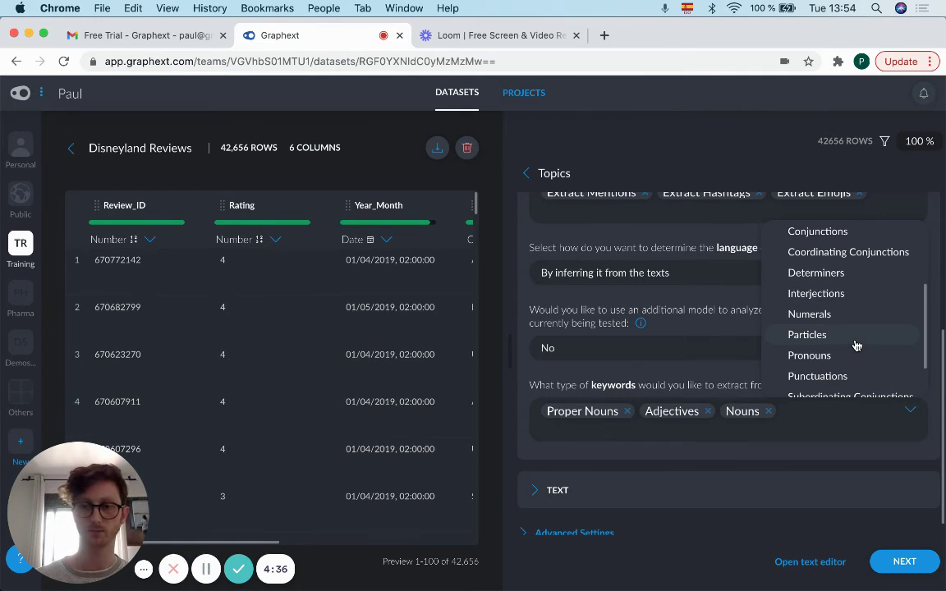
{"action": "scroll", "coordinate": [855, 345], "scroll_direction": "down", "scroll_amount": 3}
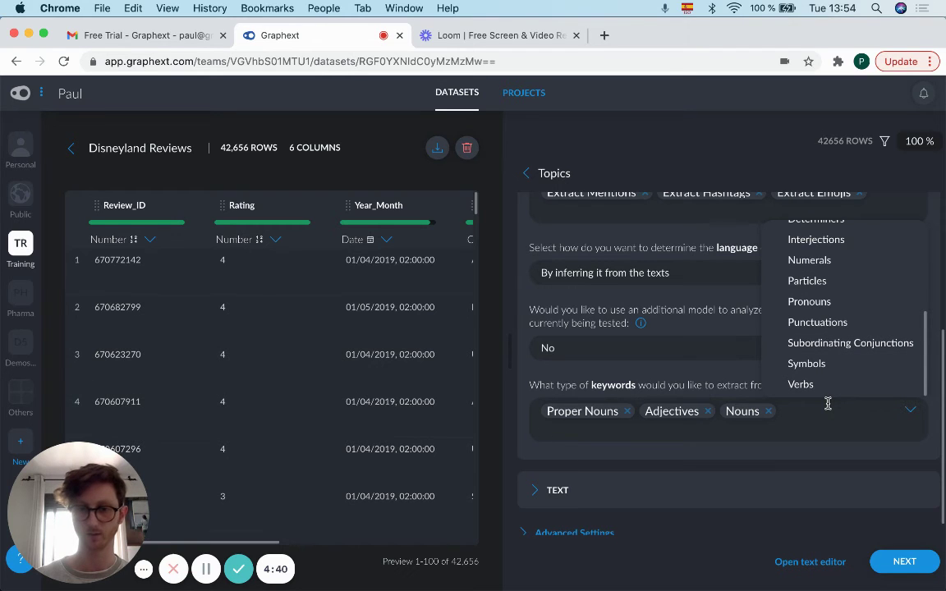
{"action": "left_click", "coordinate": [746, 489]}
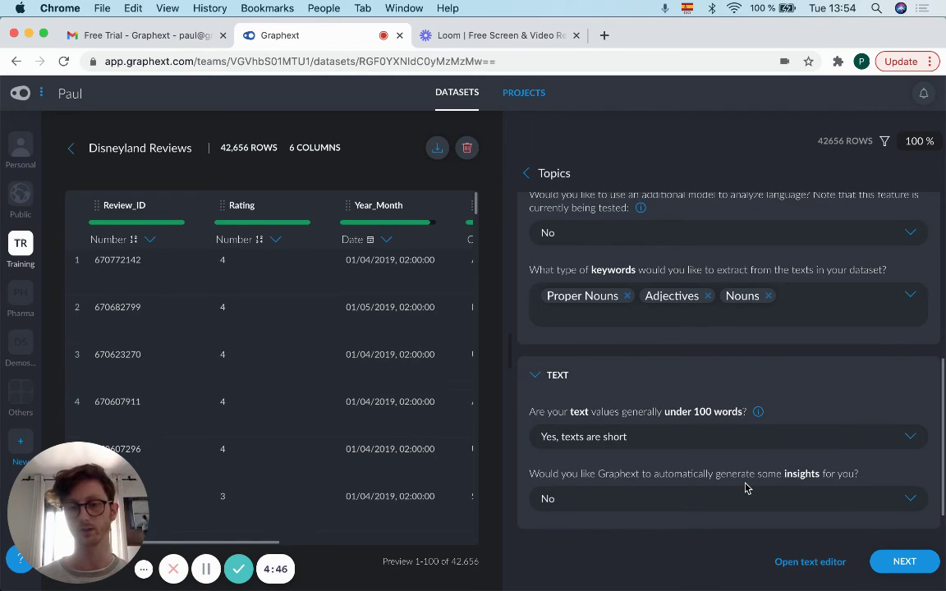
{"action": "scroll", "coordinate": [744, 488], "scroll_direction": "down", "scroll_amount": 1}
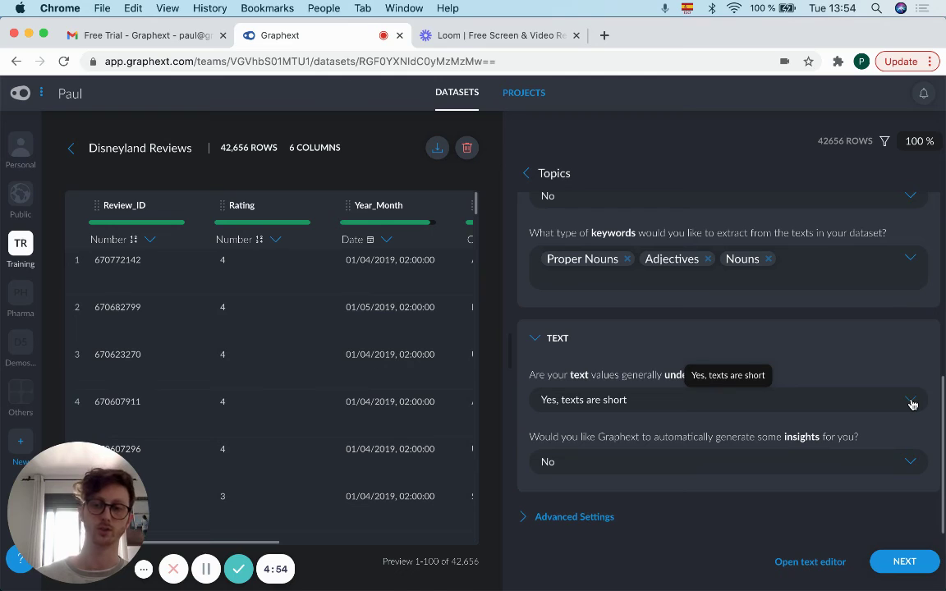
{"action": "left_click", "coordinate": [911, 402]}
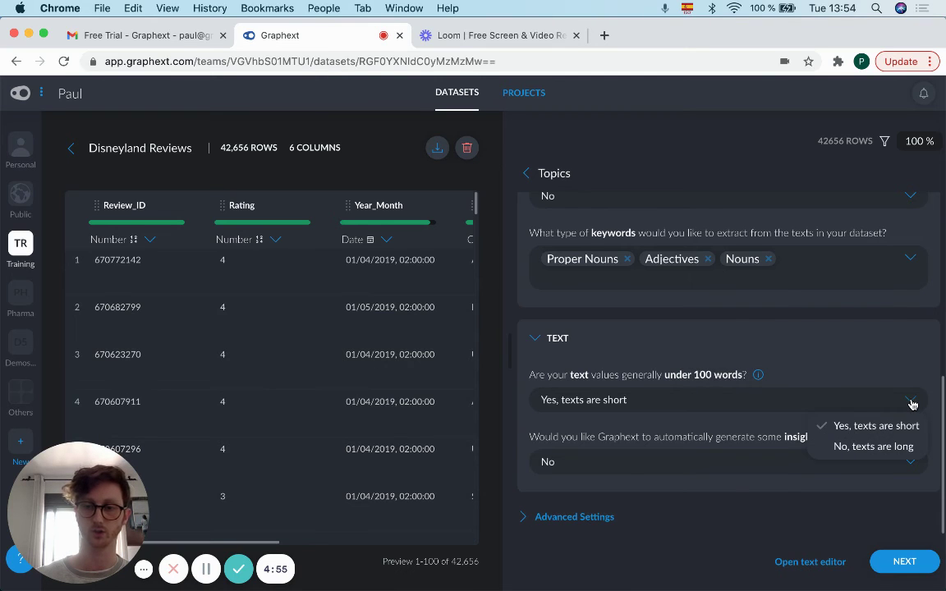
{"action": "left_click", "coordinate": [900, 446]}
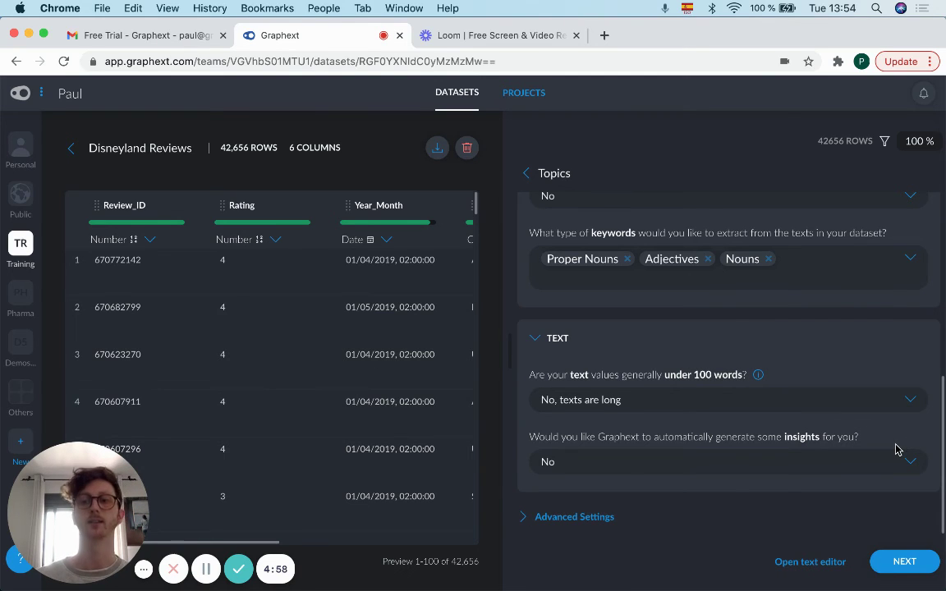
{"action": "left_click", "coordinate": [909, 401]}
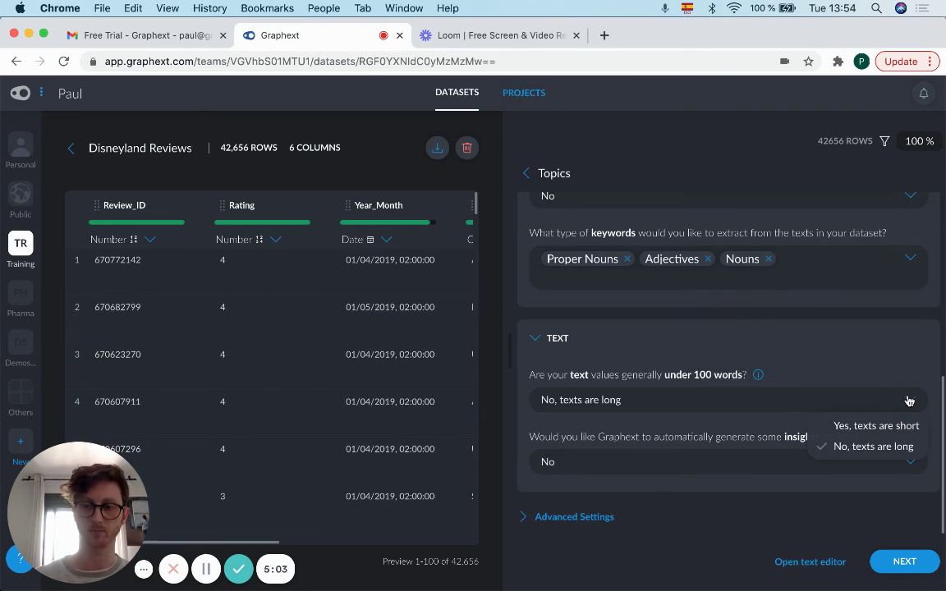
{"action": "left_click", "coordinate": [877, 426]}
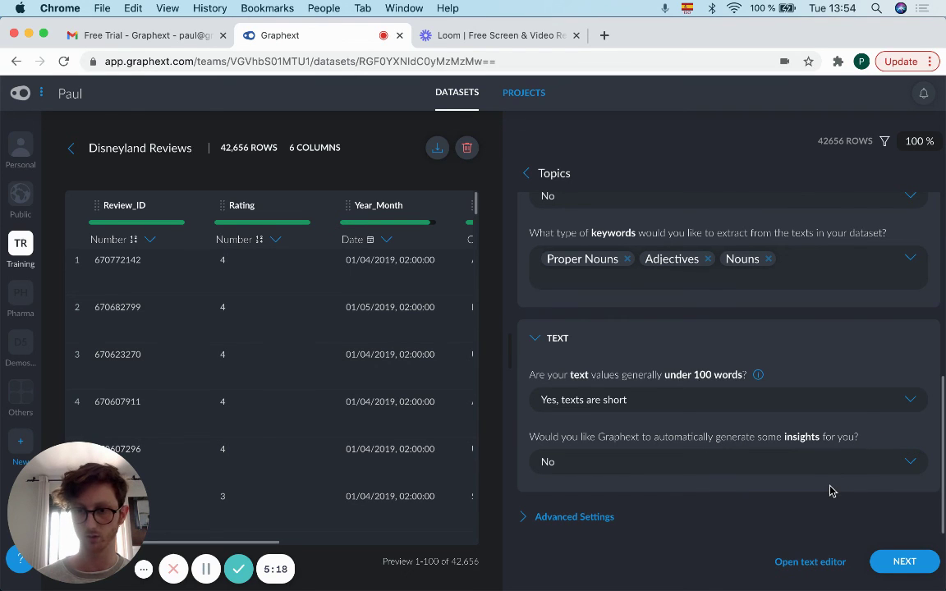
Step: Collapse the Text and Data Extraction sections, keeping their configured settings
{"action": "scroll", "coordinate": [829, 490], "scroll_direction": "up", "scroll_amount": 3}
{"action": "scroll", "coordinate": [829, 490], "scroll_direction": "down", "scroll_amount": 1}
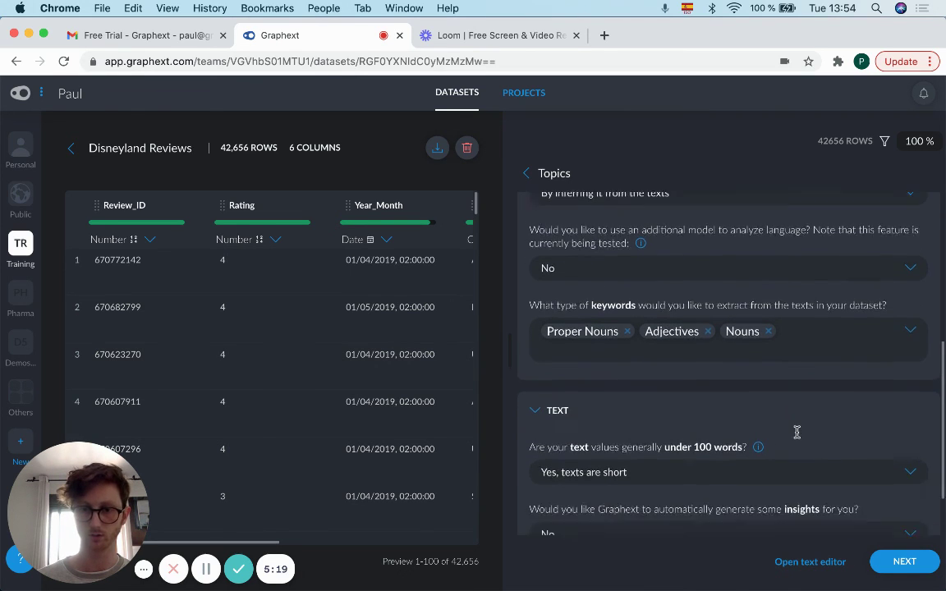
{"action": "scroll", "coordinate": [797, 432], "scroll_direction": "down", "scroll_amount": 2}
{"action": "left_click", "coordinate": [542, 346]}
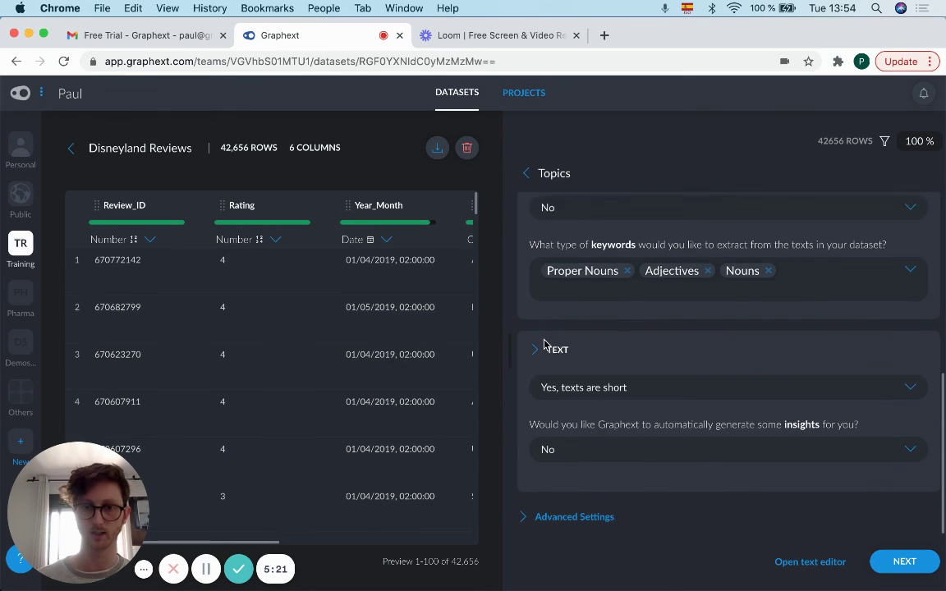
{"action": "scroll", "coordinate": [543, 344], "scroll_direction": "up", "scroll_amount": 6}
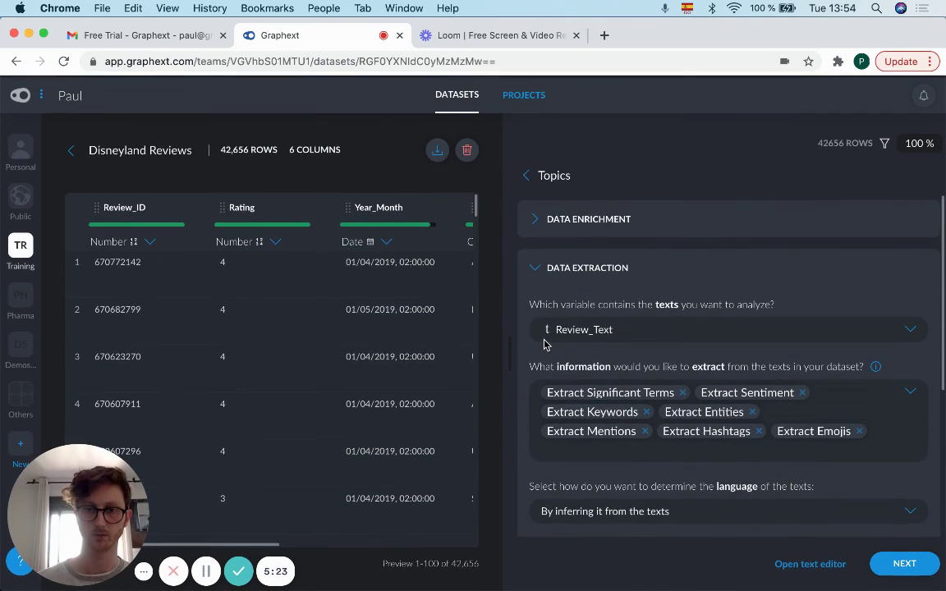
{"action": "left_click", "coordinate": [535, 271]}
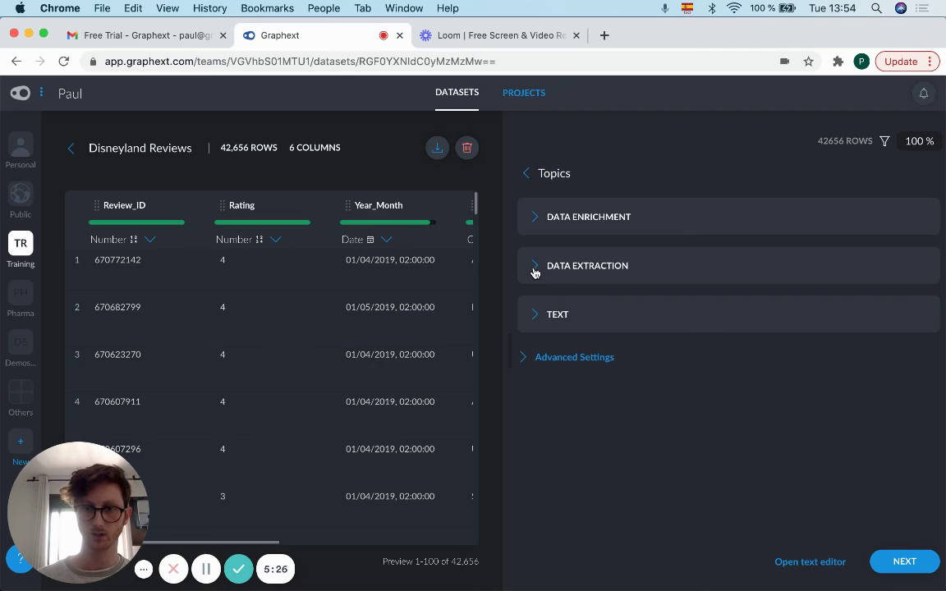